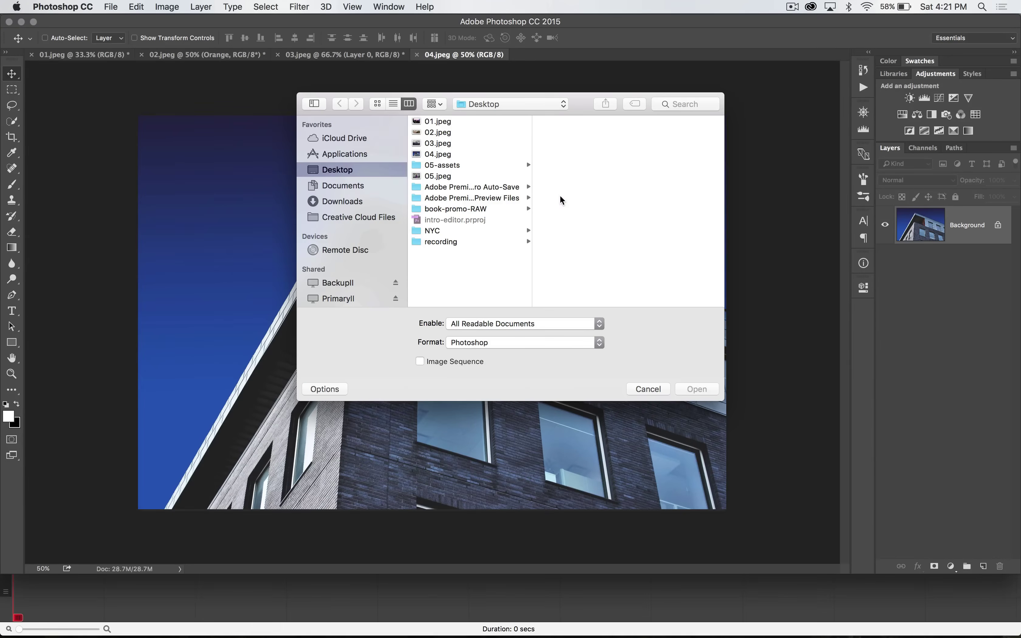
- Open 05.jpeg from the Desktop in Photoshop
click(456, 177)
key(Return)
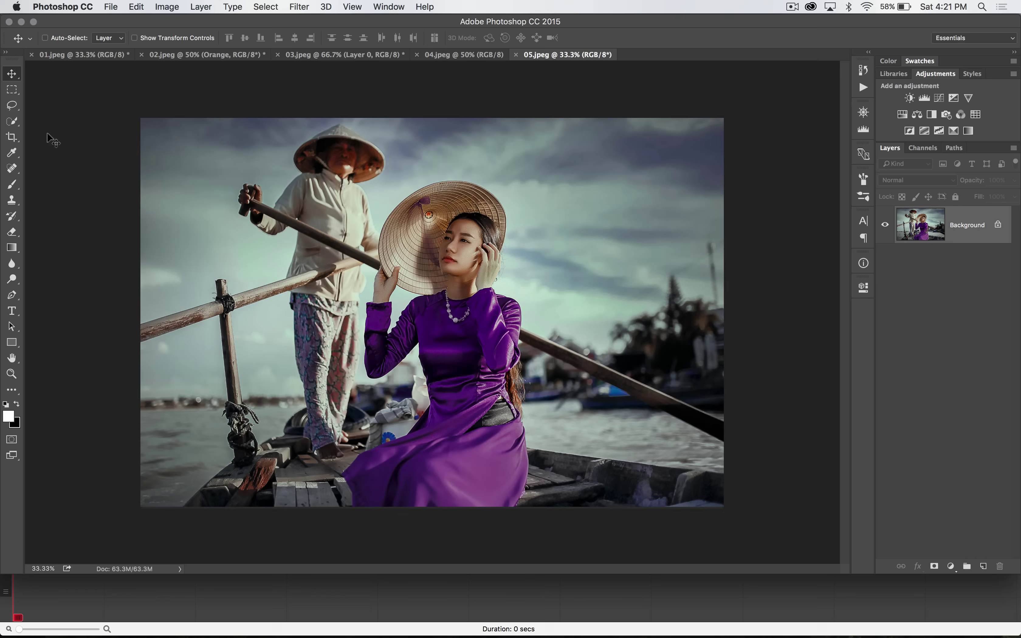
- With the Slice Tool from the Crop flyout, draw a user slice over the photo's middle
click(12, 139)
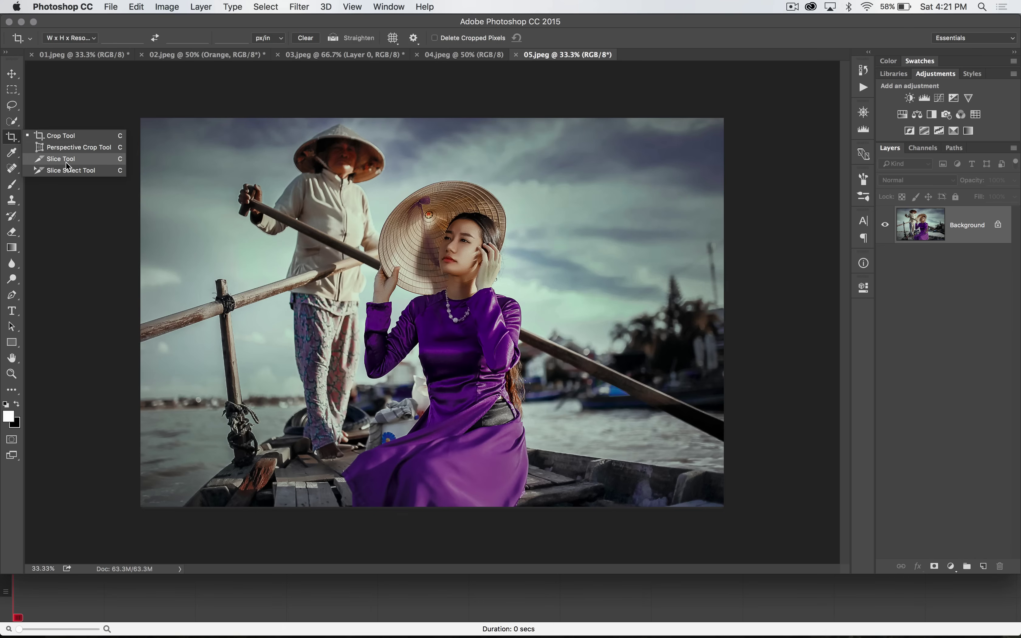
click(63, 159)
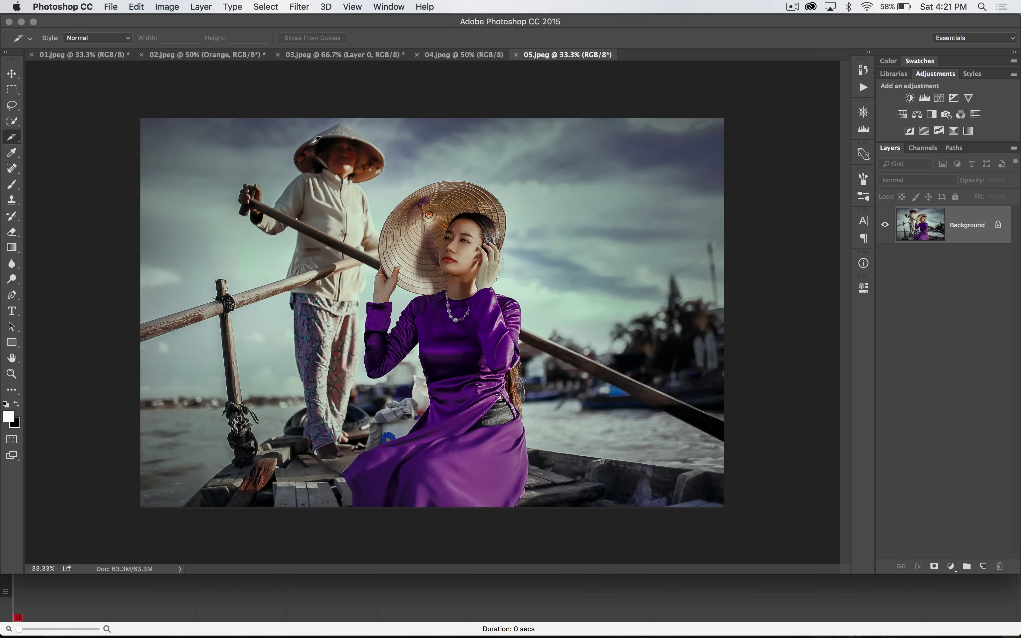
mouse_move(269, 167)
mouse_down()
mouse_move(542, 266)
mouse_move(579, 302)
mouse_move(573, 335)
mouse_up()
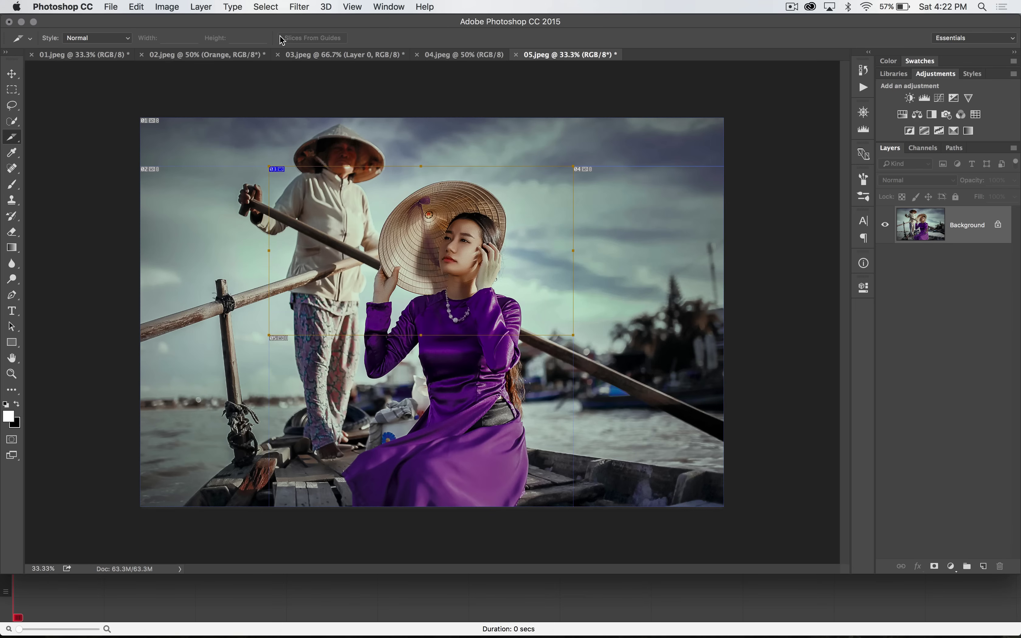
click(207, 8)
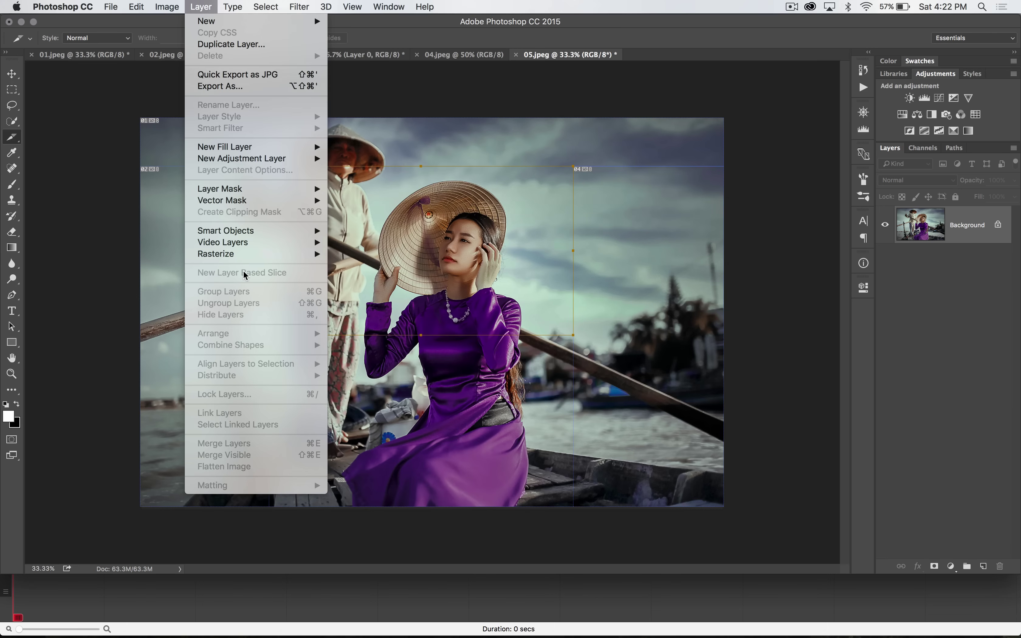
click(557, 55)
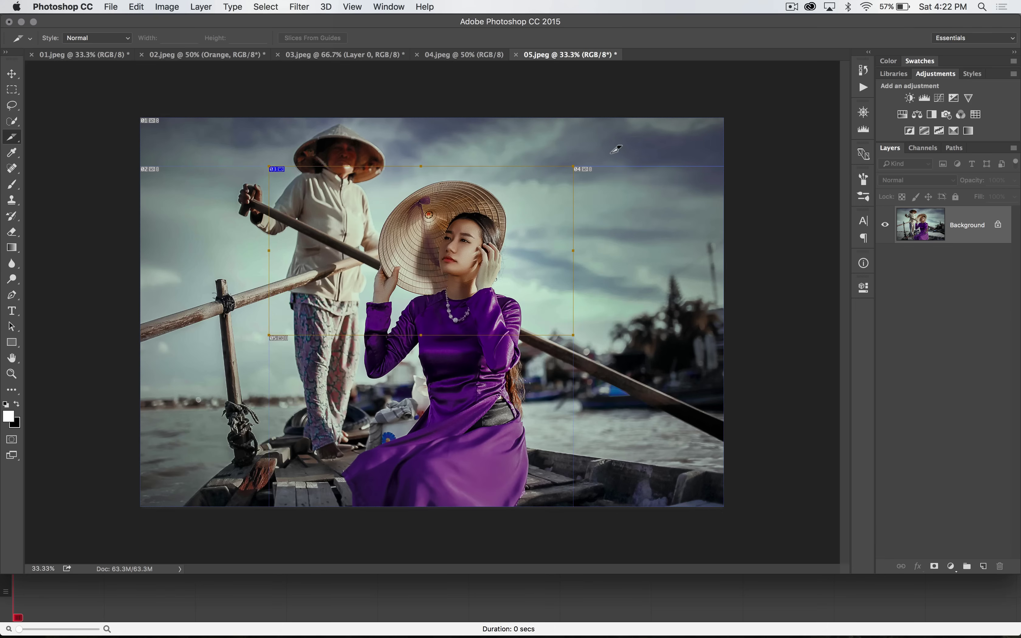
drag(604, 139, 645, 152)
key(super+z)
click(202, 6)
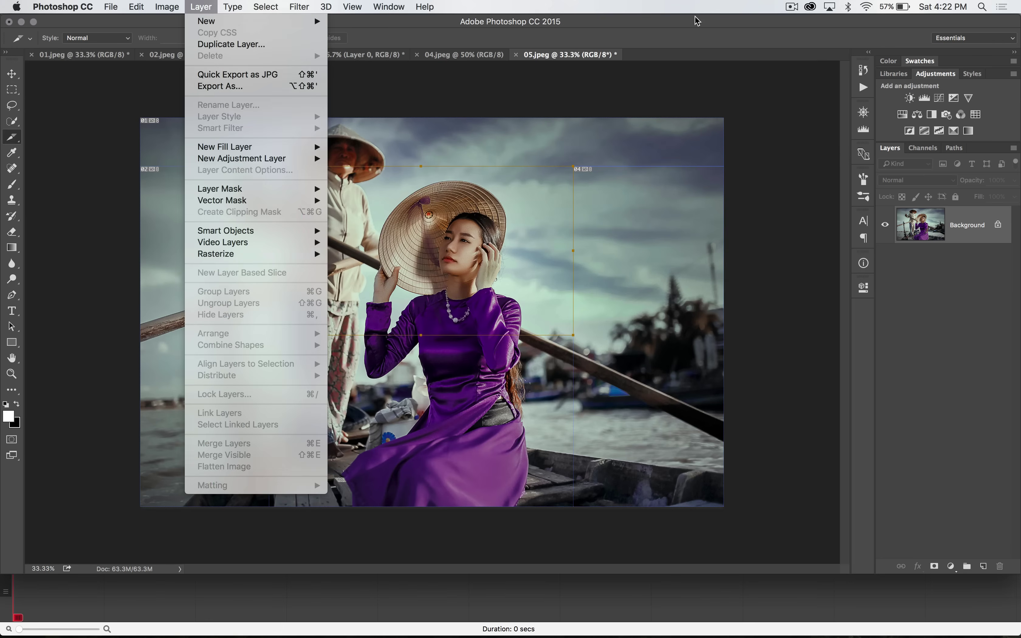
click(565, 54)
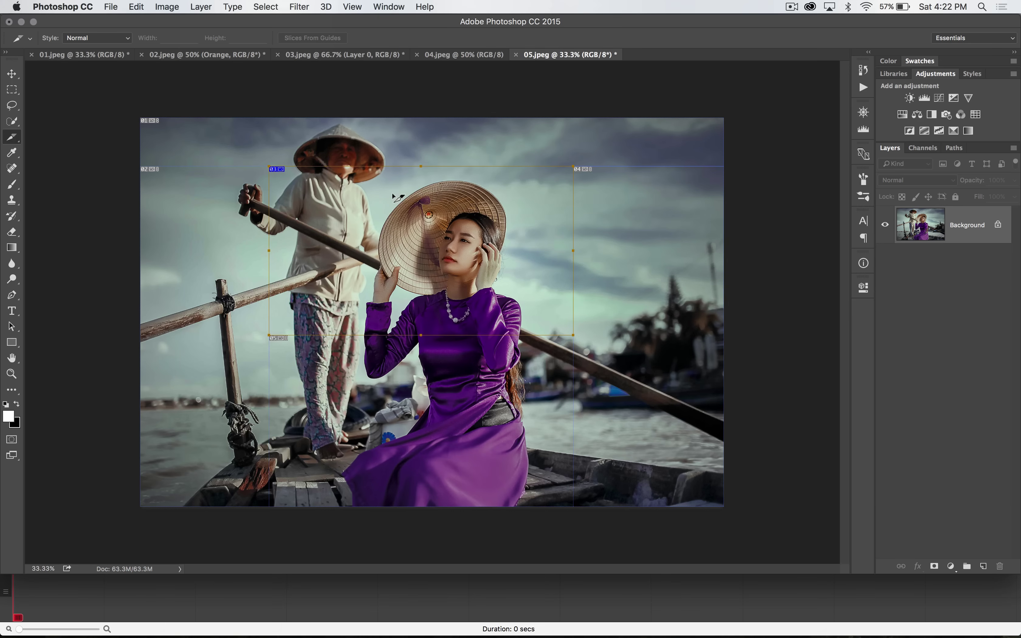
- Move the user slice down over the woman and divide it into 3 slices across
drag(398, 193, 451, 247)
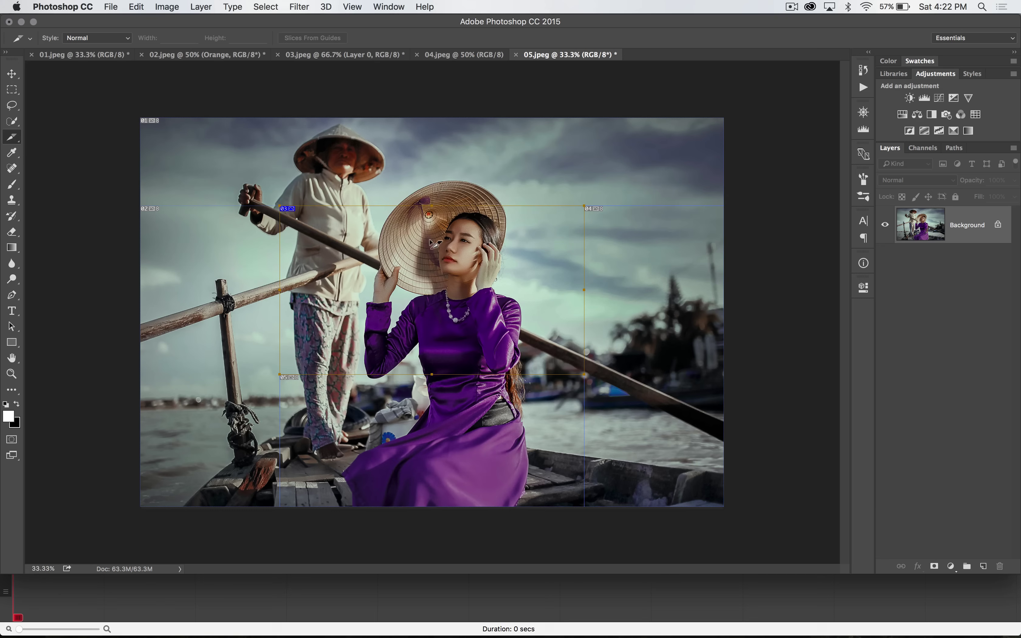
right_click(395, 227)
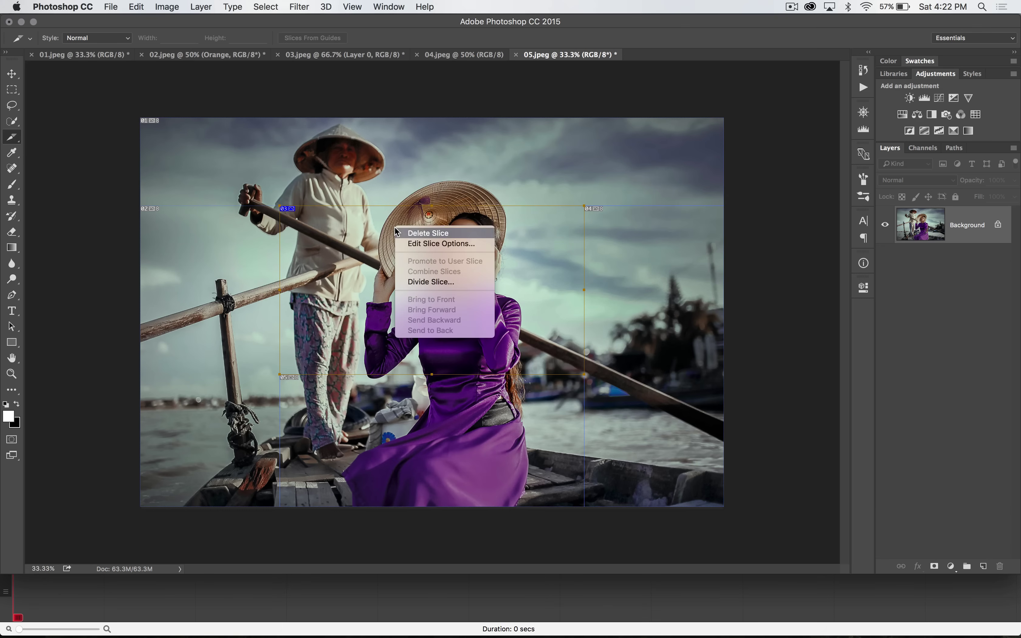
click(437, 281)
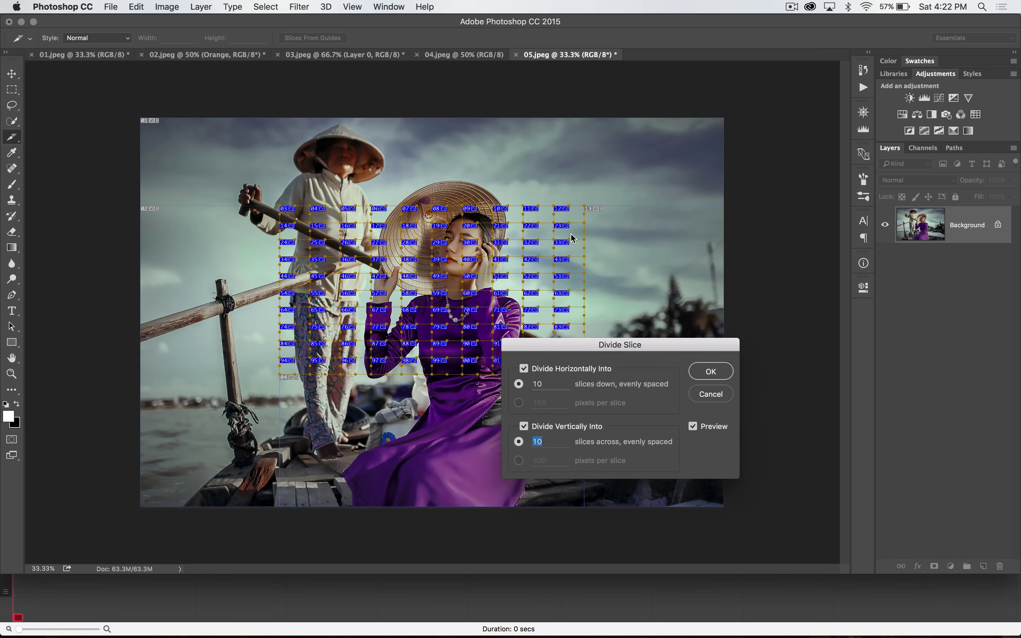
drag(601, 344, 699, 170)
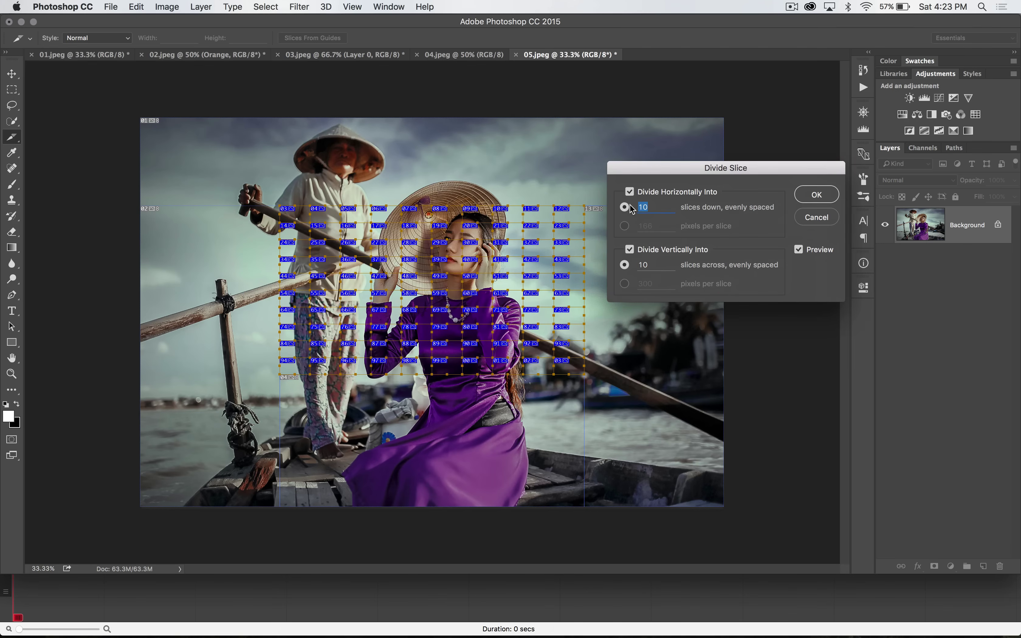
text(4)
right_click(657, 271)
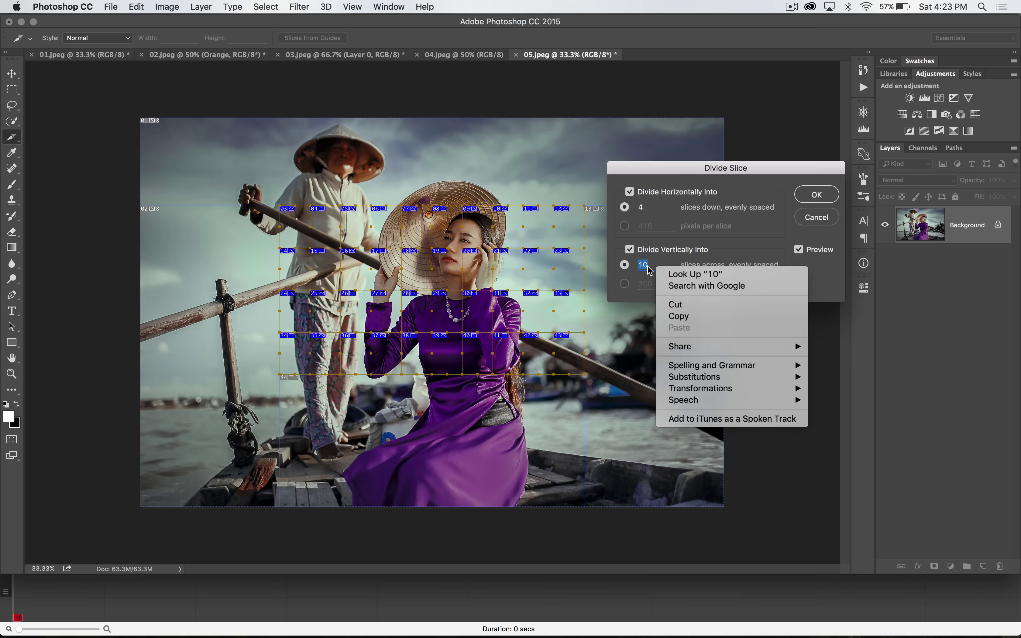
key(Escape)
text(3)
drag(706, 176, 710, 168)
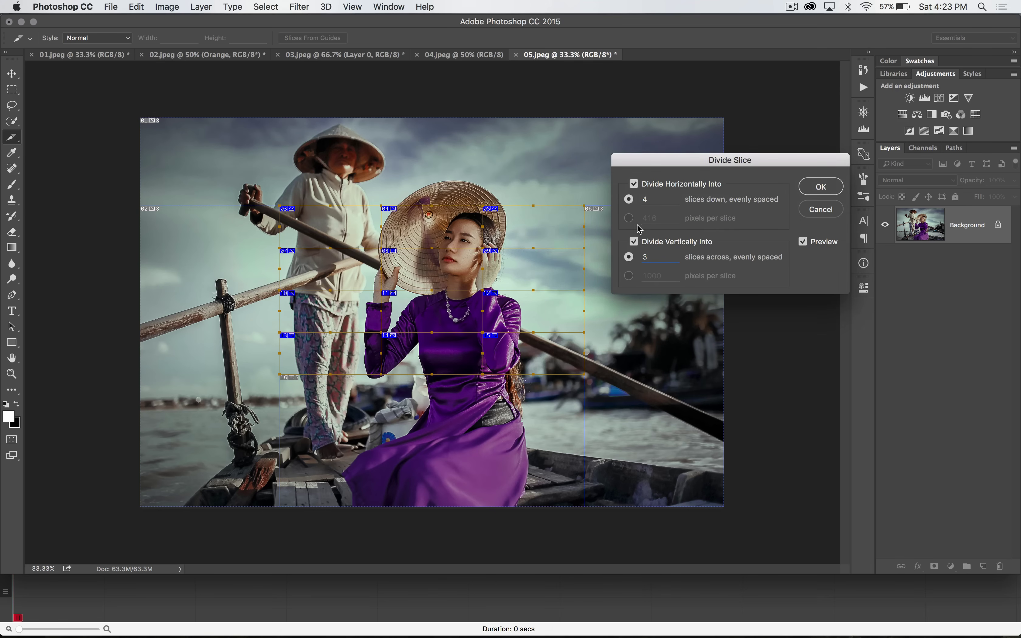
- Divide the slice horizontally into 350-pixel-tall rows and apply the division
click(629, 219)
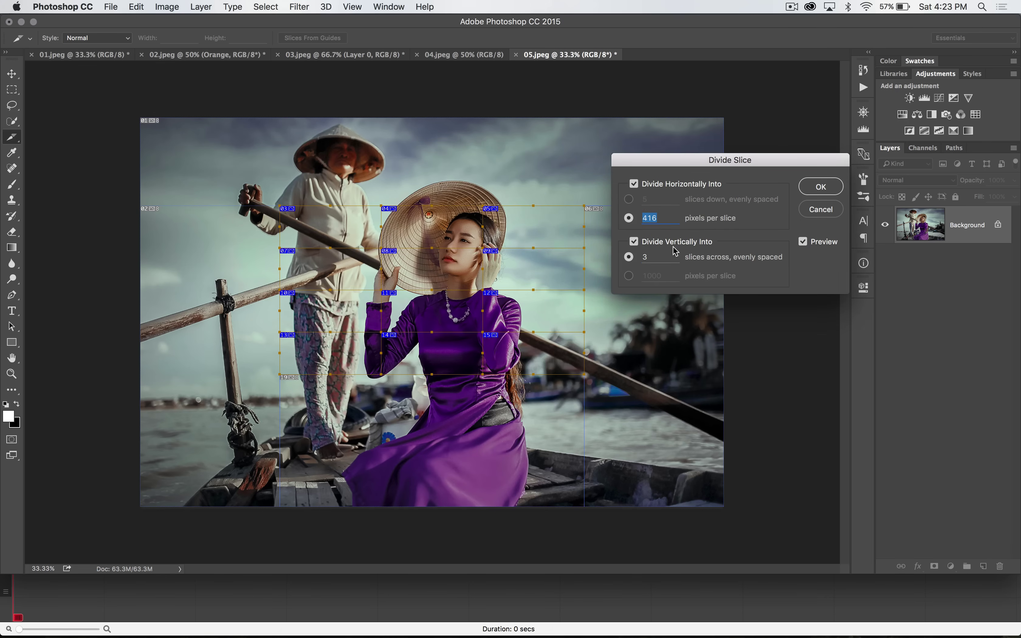
text(150)
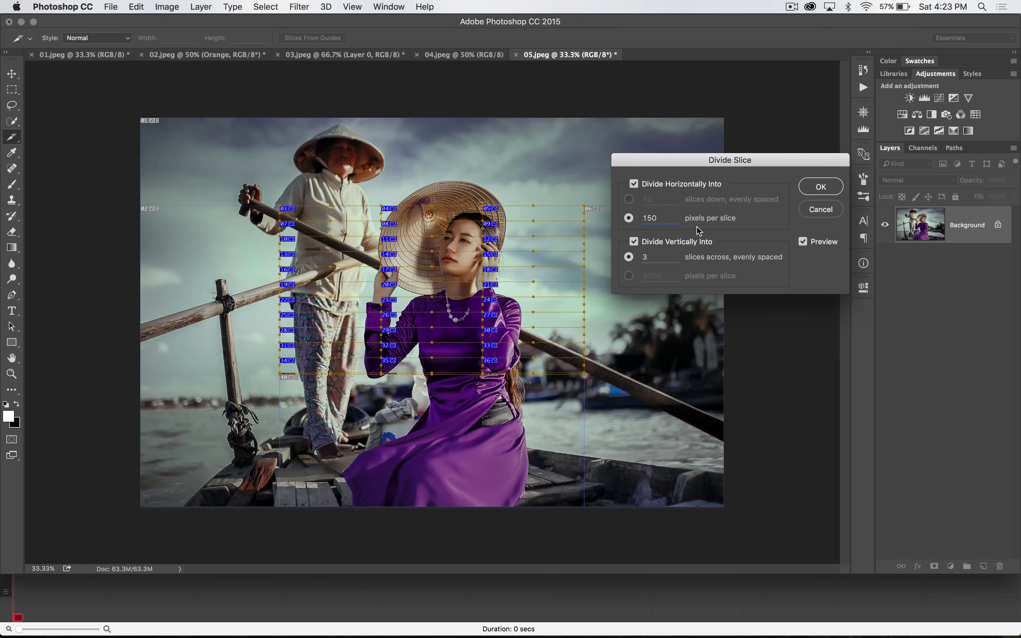
double_click(662, 218)
text(350)
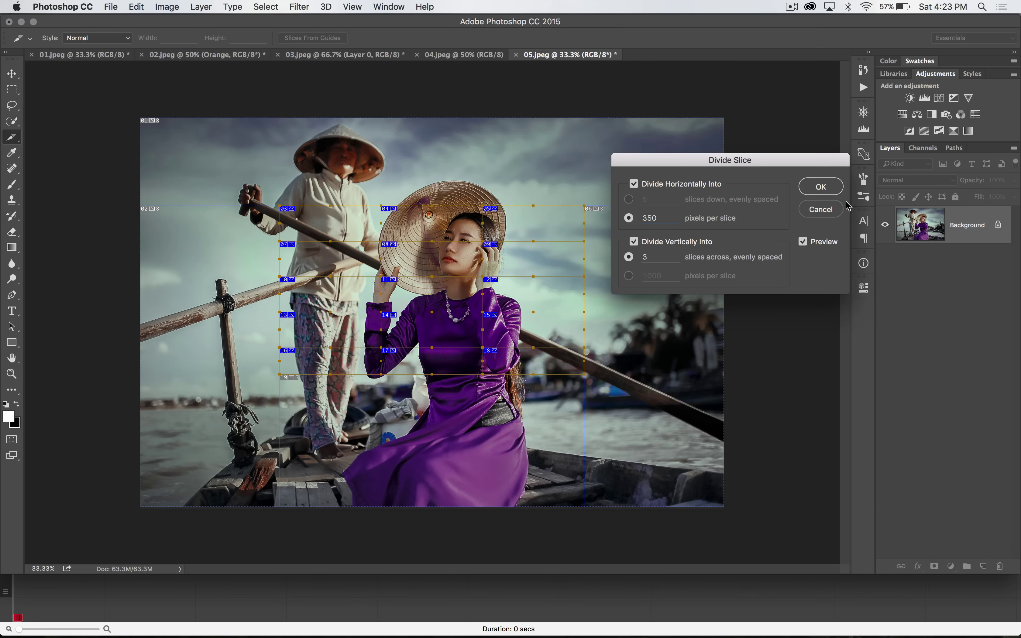
click(822, 187)
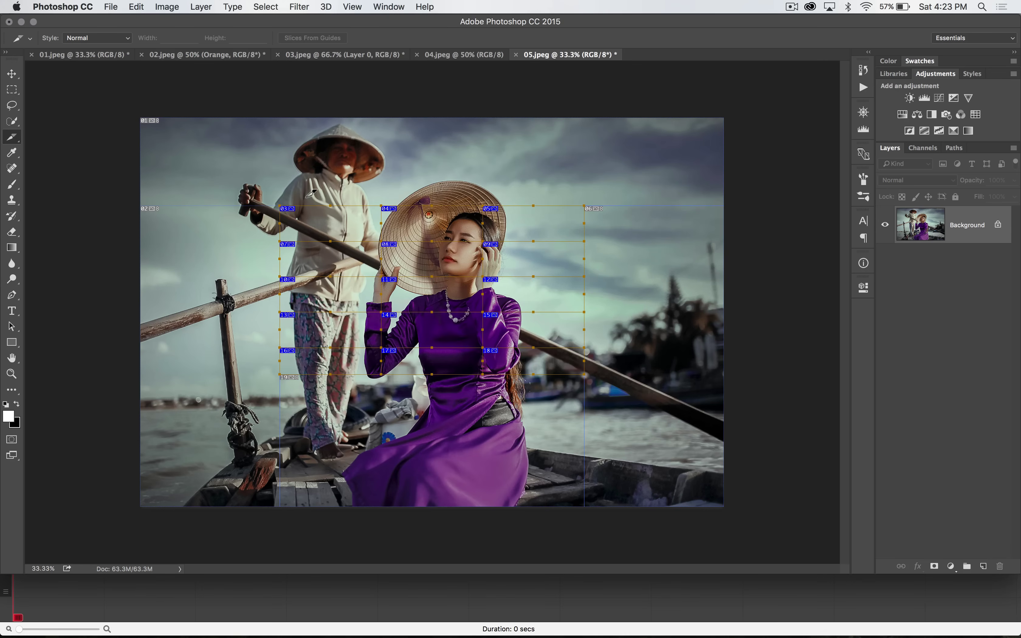
- Open Save for Web, zoom the preview out to 25% and narrow the dialog
click(111, 6)
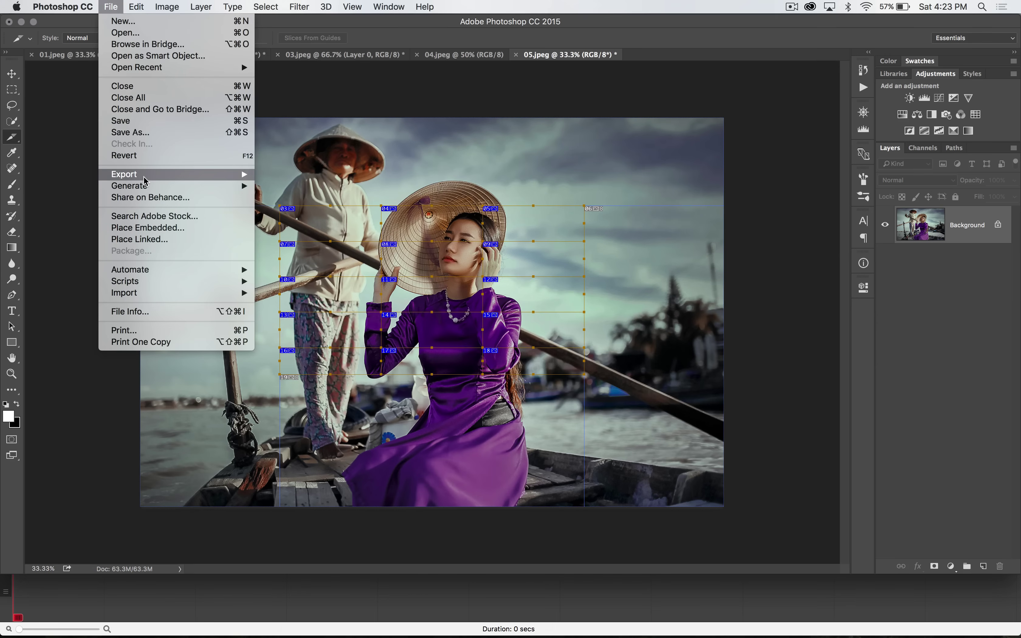
mouse_move(228, 174)
click(300, 225)
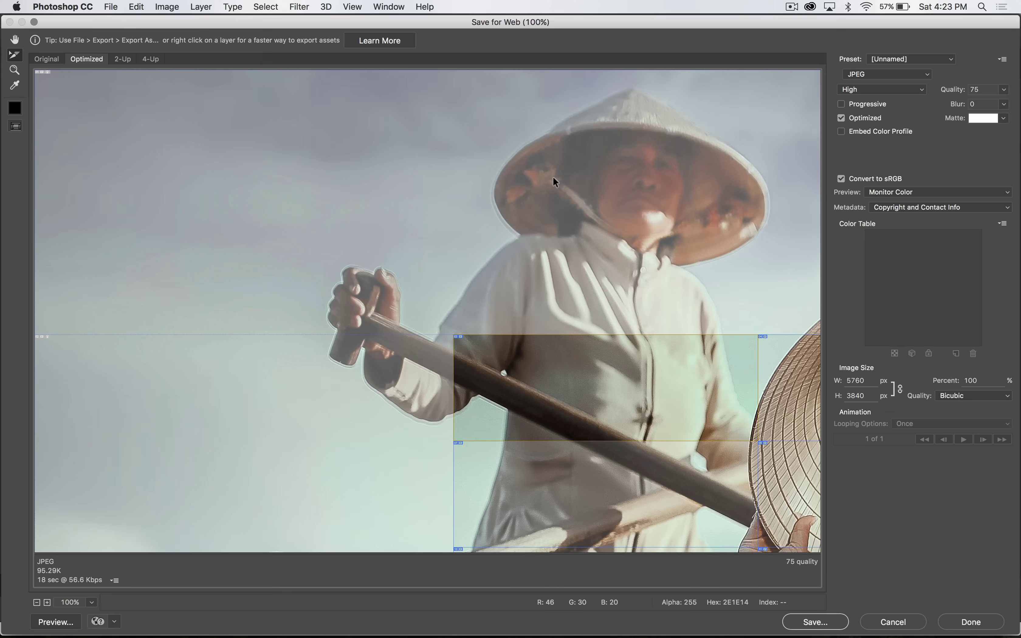
key(super+minus)
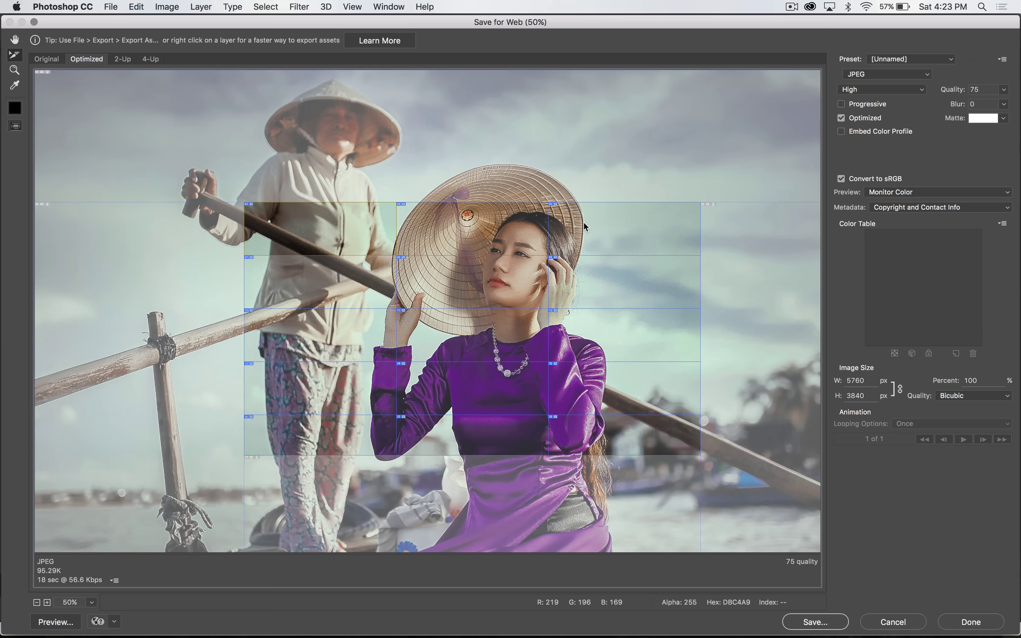
drag(1011, 620, 928, 467)
key(super+minus)
key(super+minus)
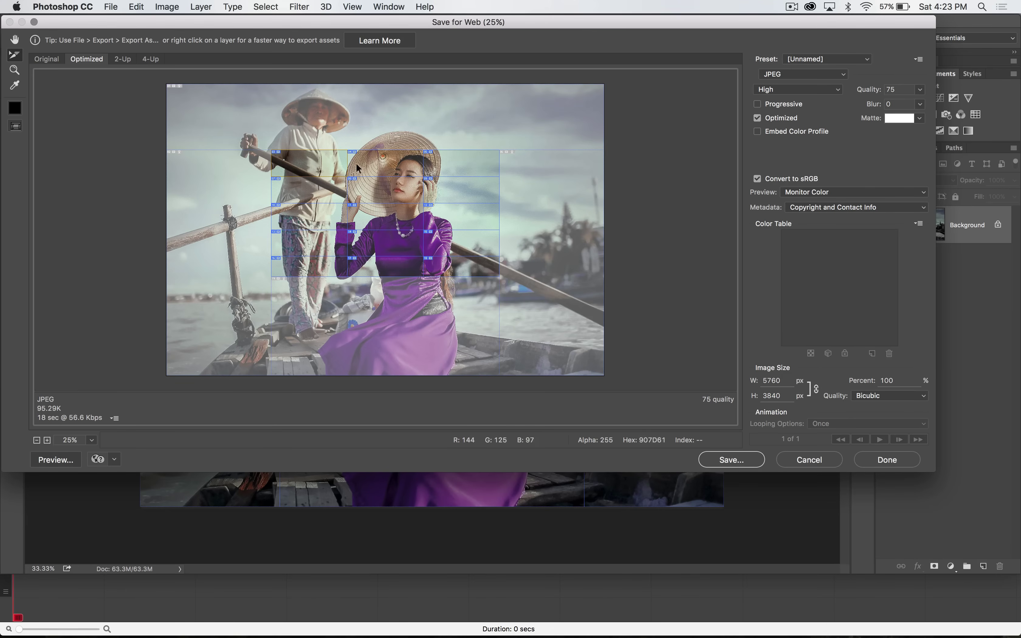
- Click through individual outer and inner slices in Save for Web, then clear the selection
click(301, 117)
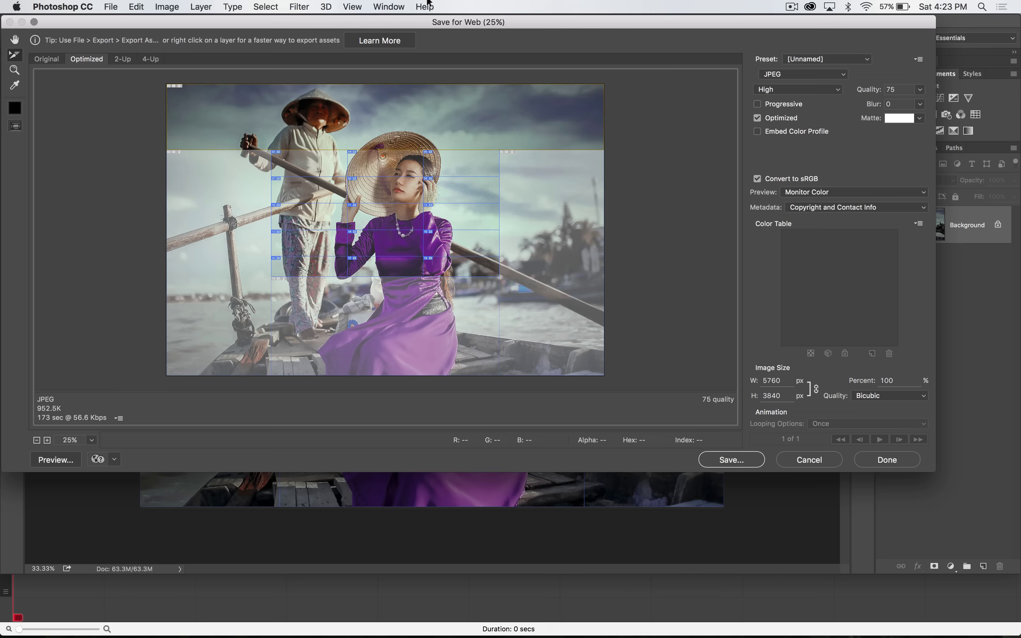
drag(430, 21, 456, 56)
click(253, 337)
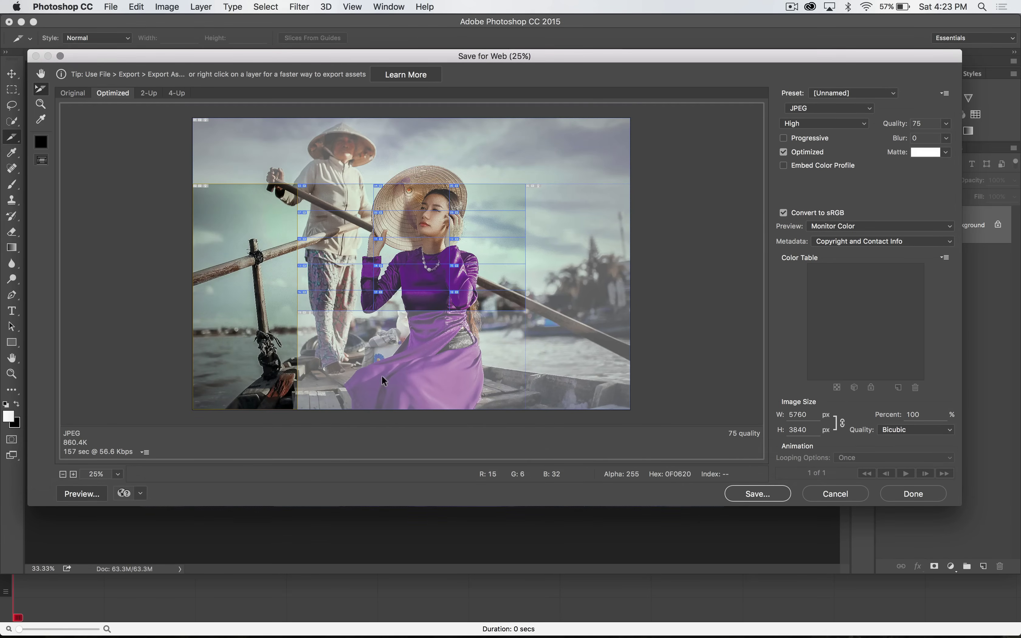
click(464, 359)
click(586, 336)
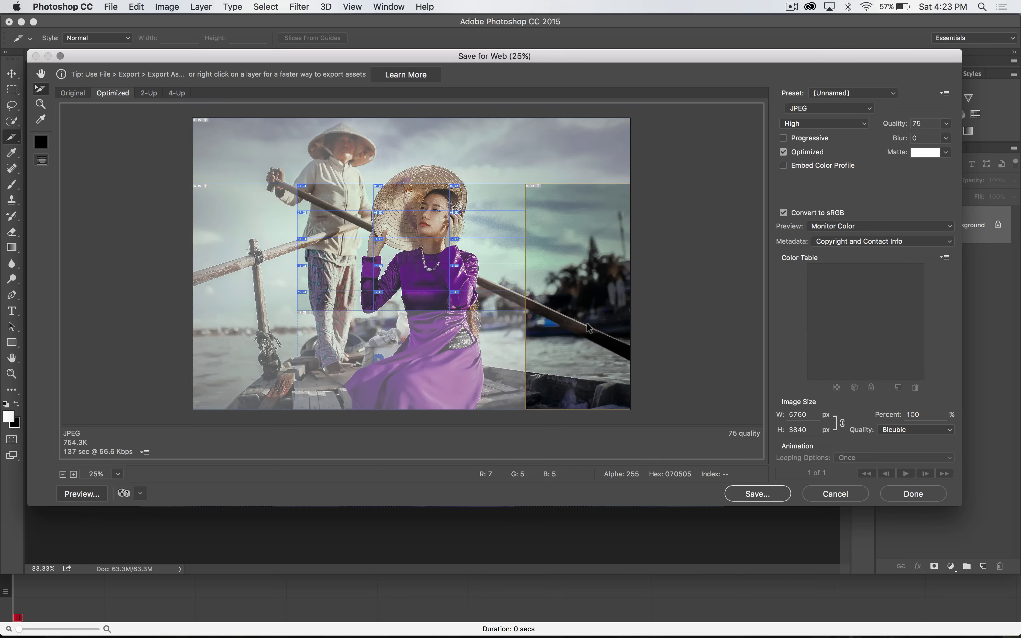
click(490, 226)
click(485, 244)
click(483, 277)
click(482, 298)
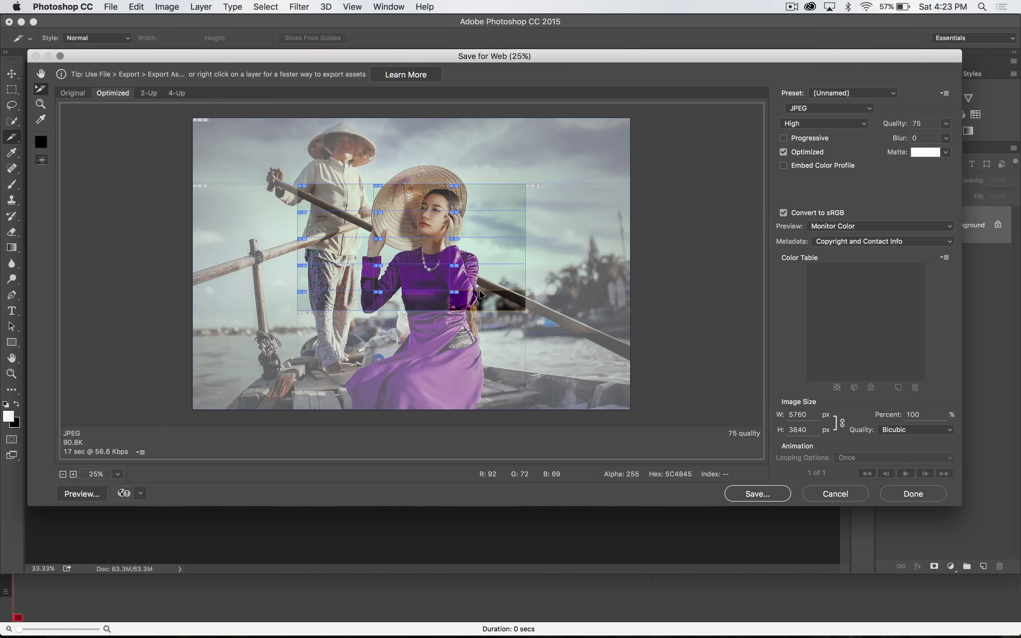
click(415, 293)
click(340, 299)
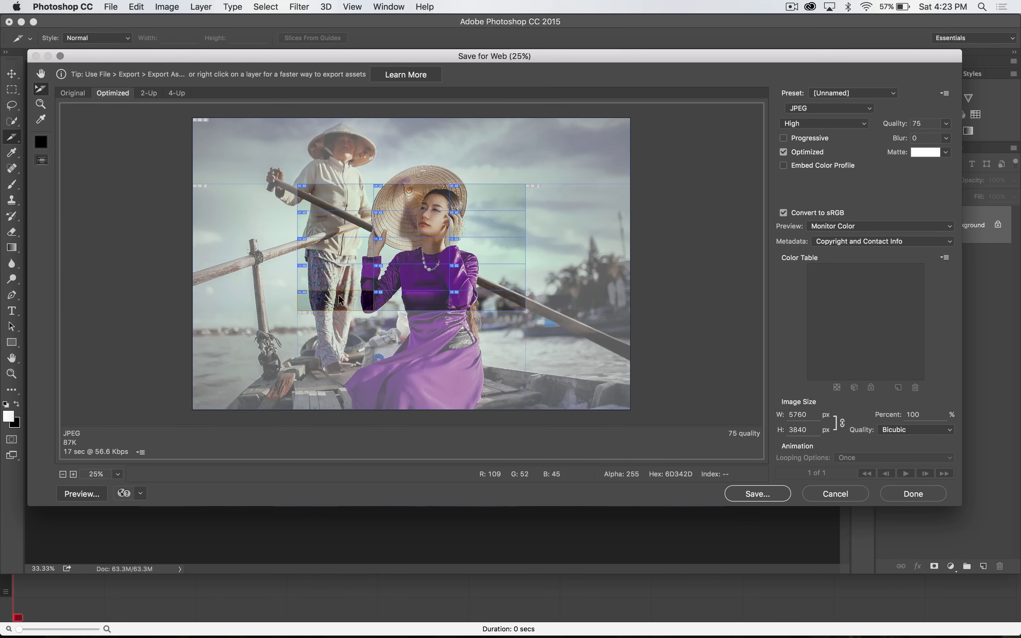
click(330, 267)
shift+click(332, 241)
shift+click(331, 223)
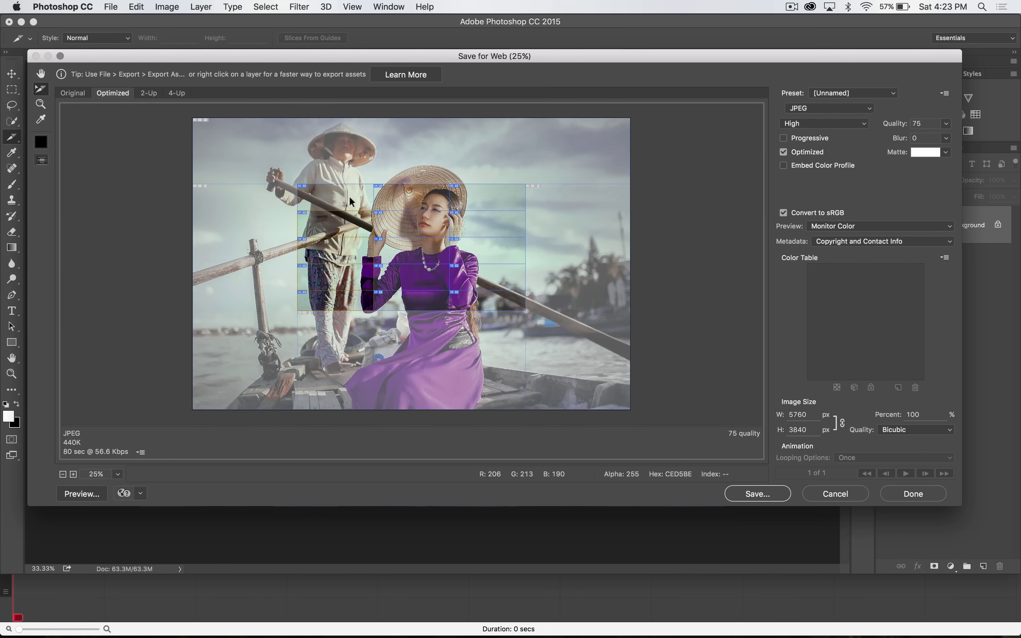
click(102, 230)
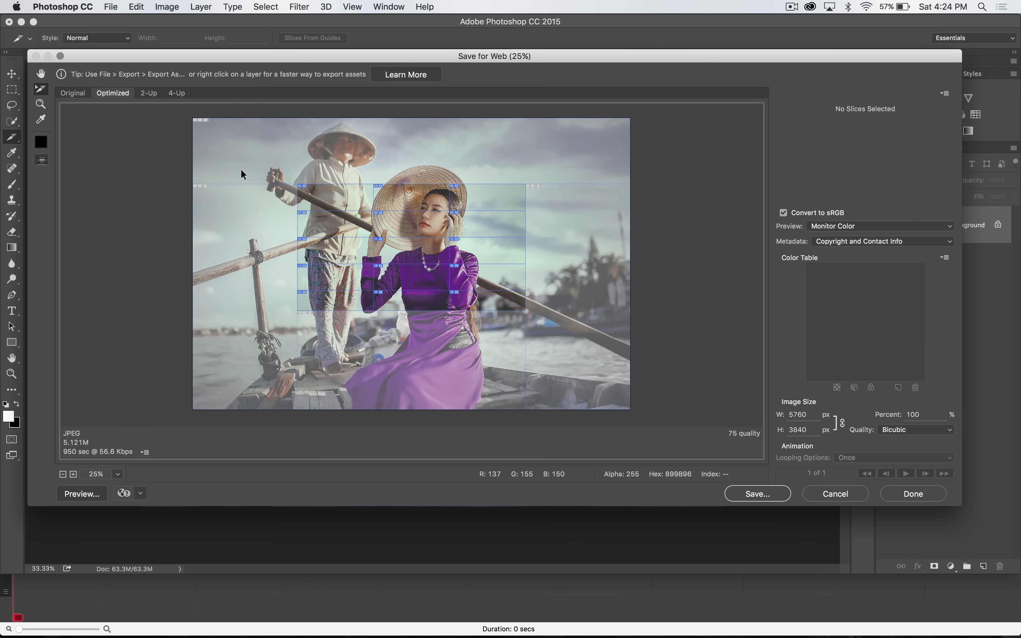
- Marquee-select all slices, then deselect the top, right, bottom and left outer slices
drag(259, 166, 548, 326)
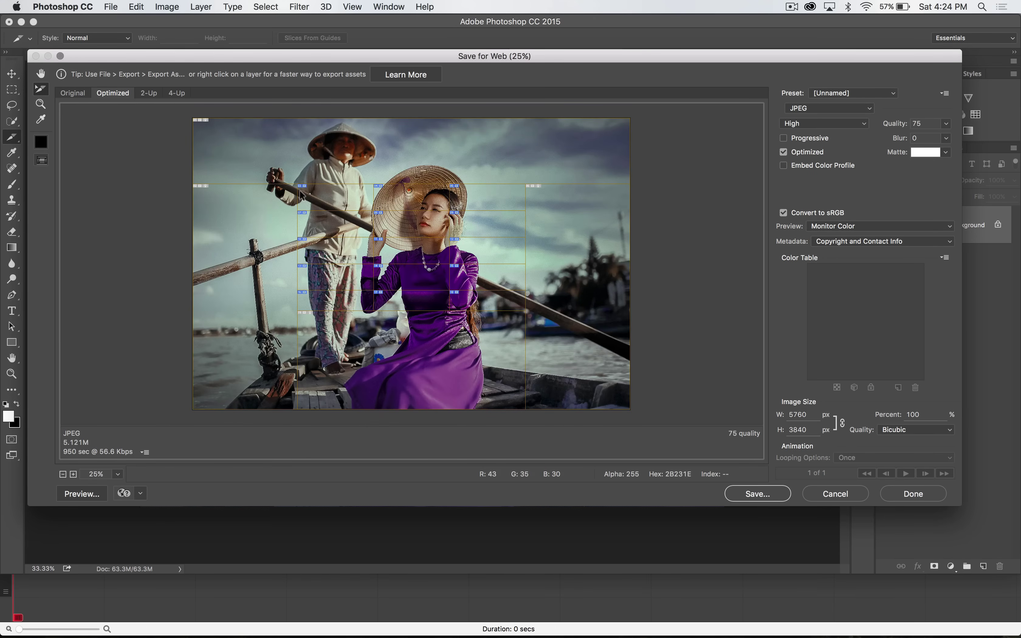
shift+click(392, 136)
shift+click(560, 249)
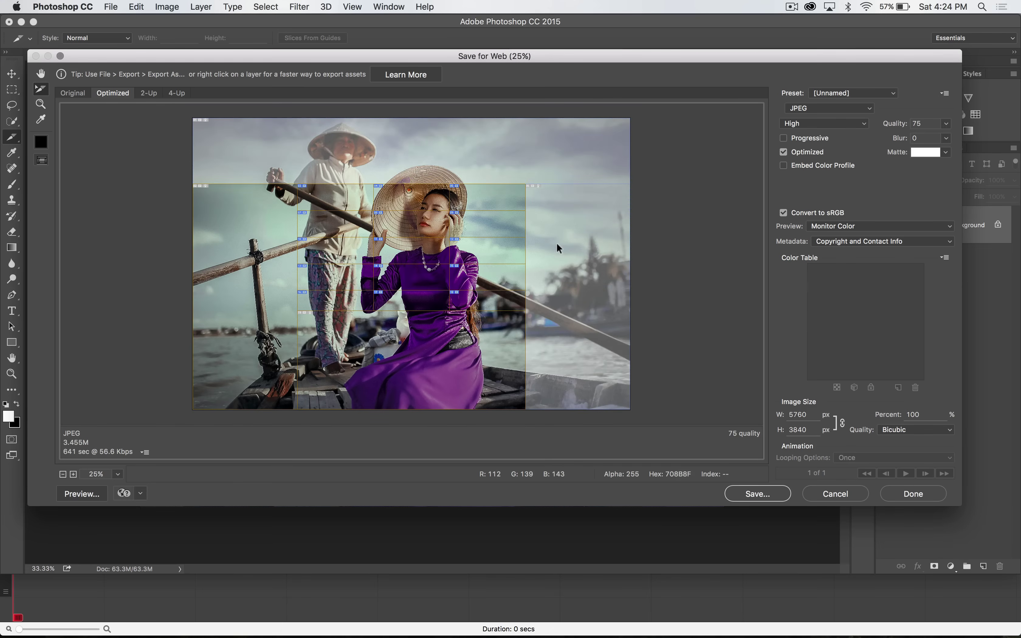
shift+click(400, 344)
shift+click(202, 297)
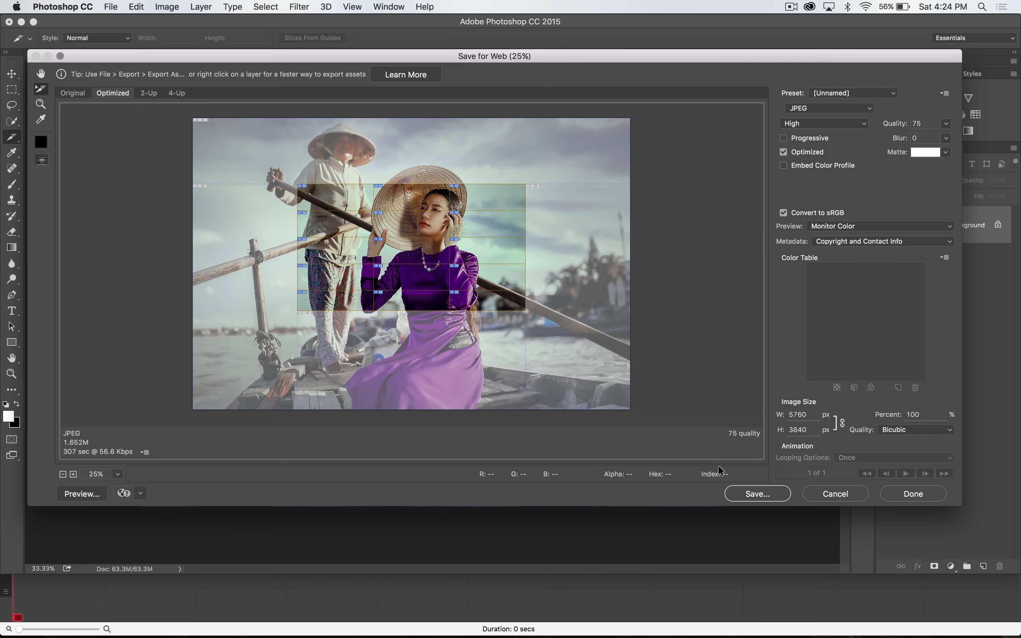
- Save only the Selected Slices as 05.jpg into the Desktop folder
click(754, 493)
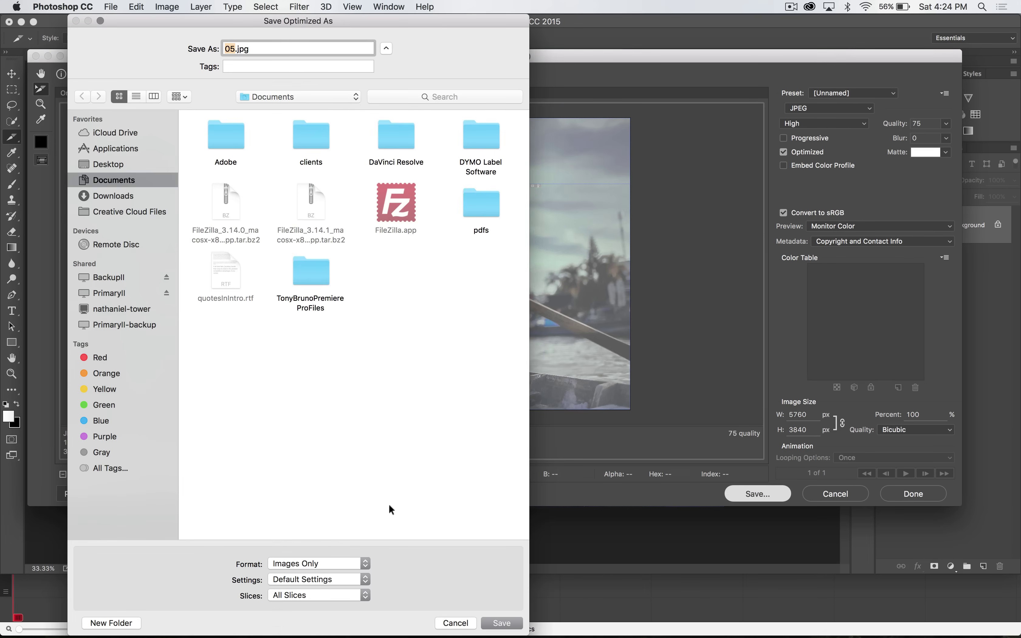
drag(442, 633, 442, 486)
click(357, 444)
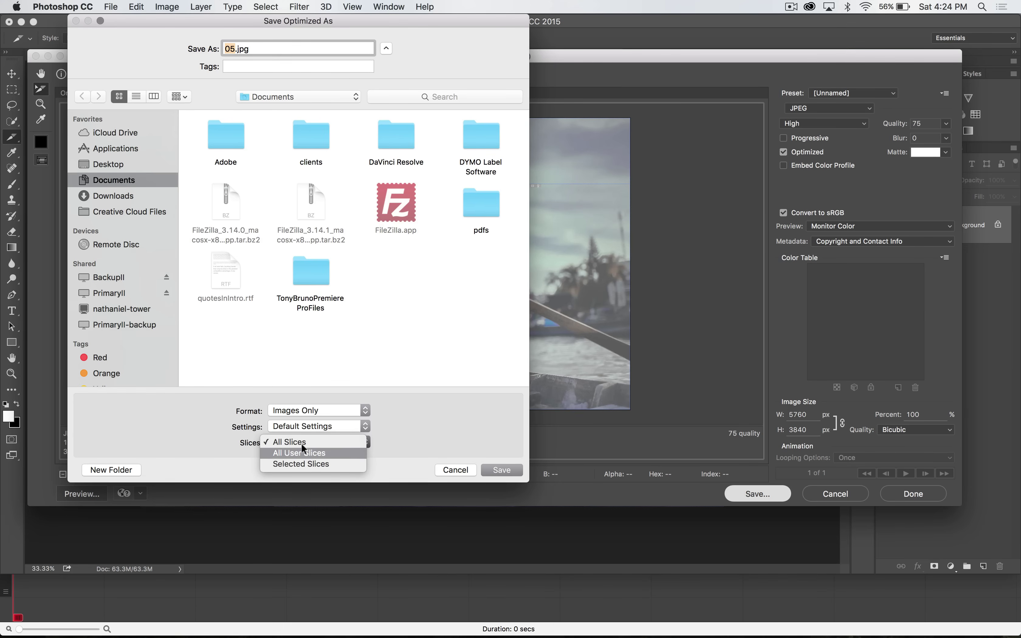
click(300, 463)
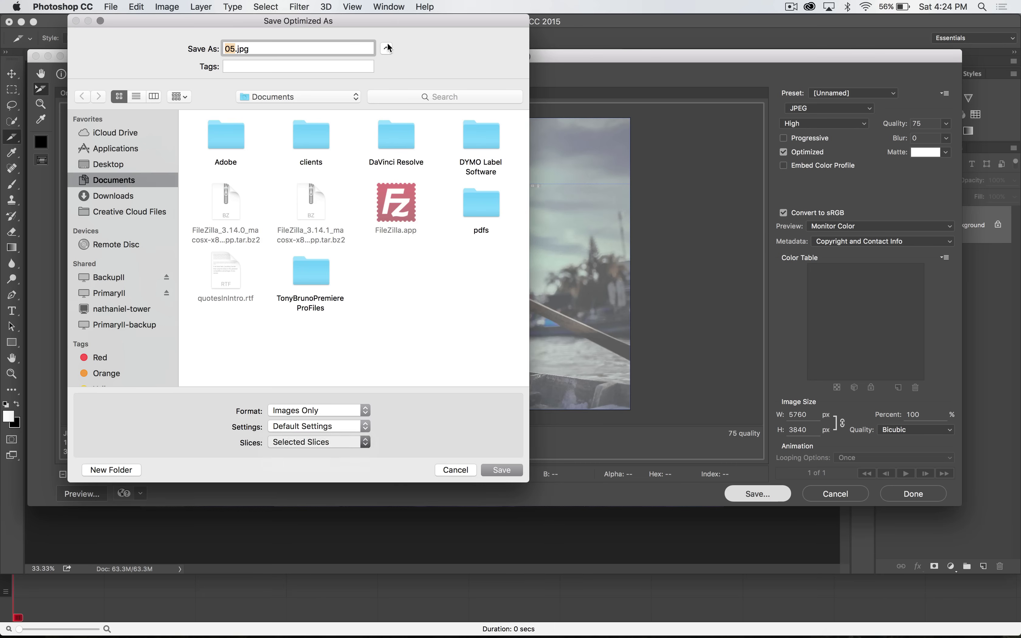
drag(390, 22, 883, 22)
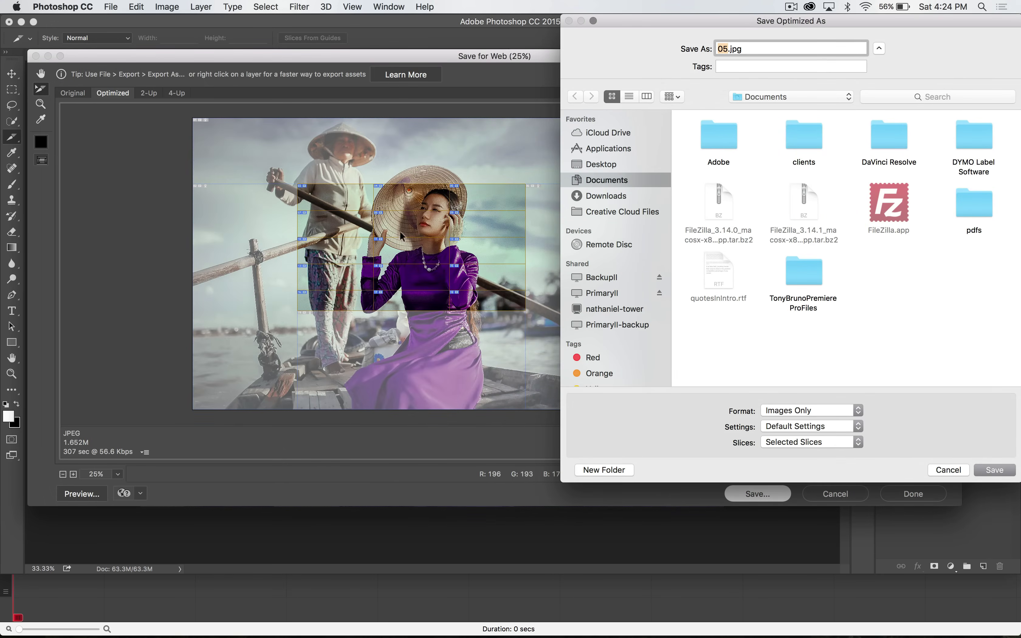
click(600, 165)
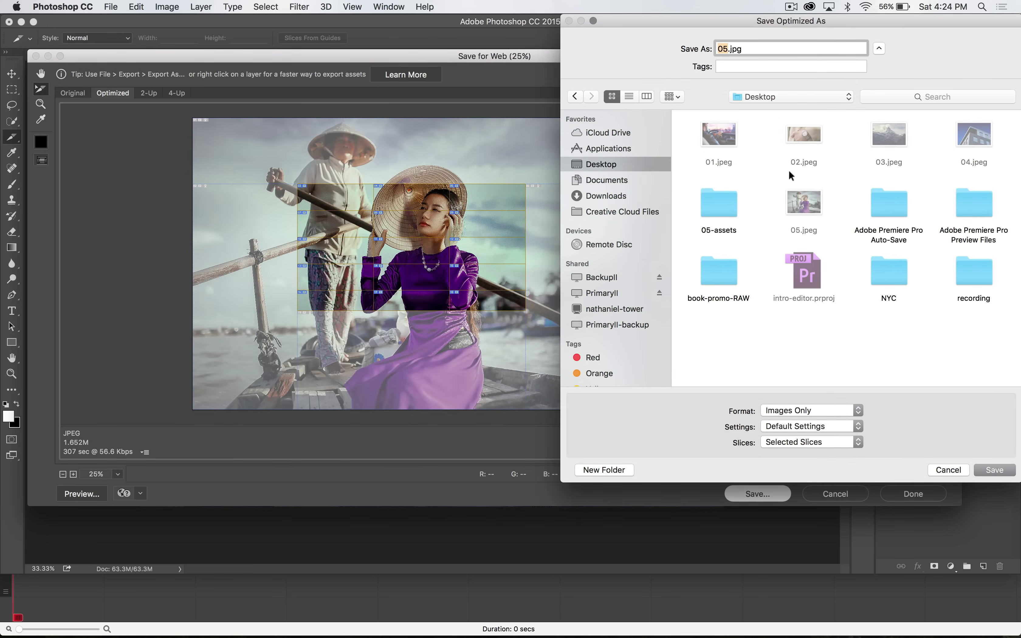
click(997, 470)
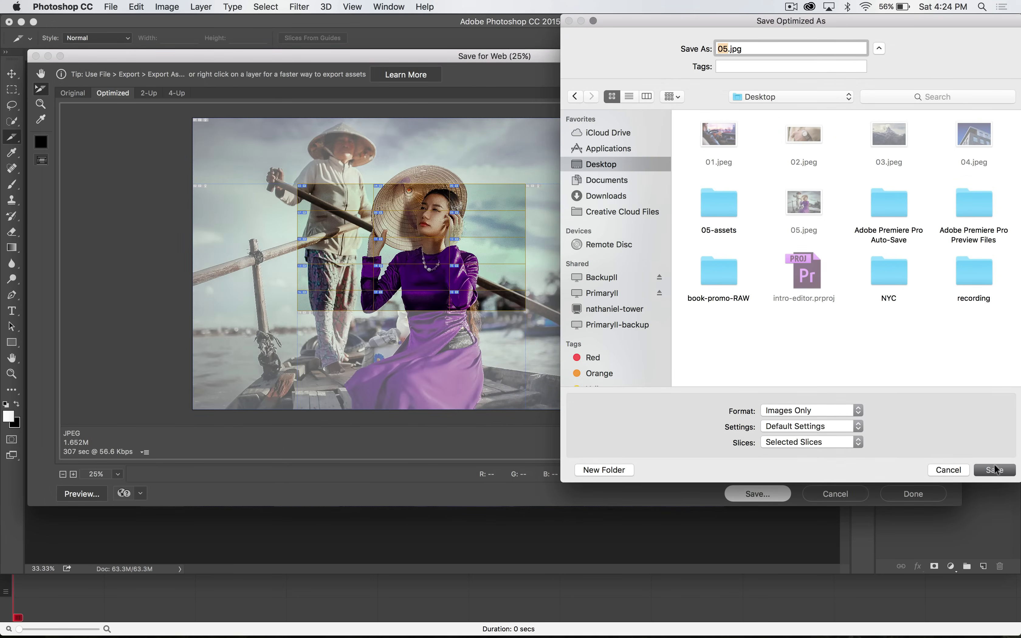